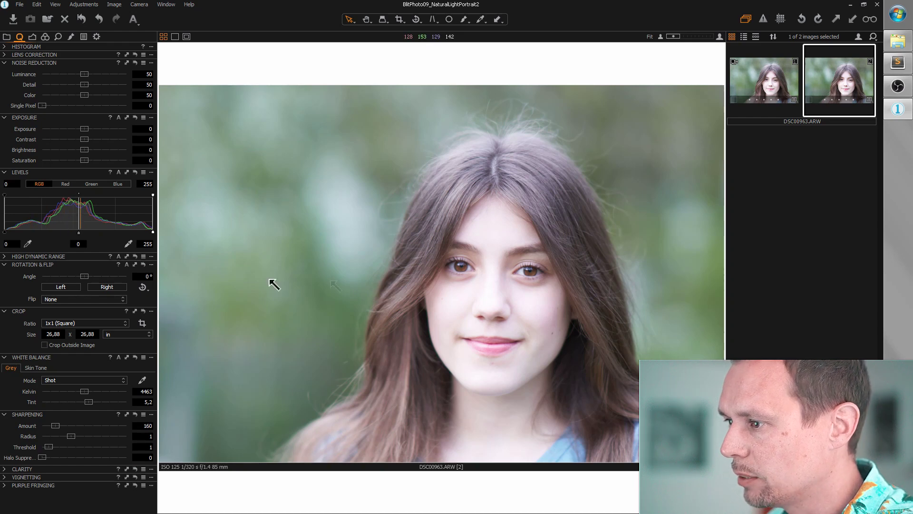
- Rotate the portrait to -2,02° and draw a 1x1 square crop over the face
drag(85, 278, 83, 279)
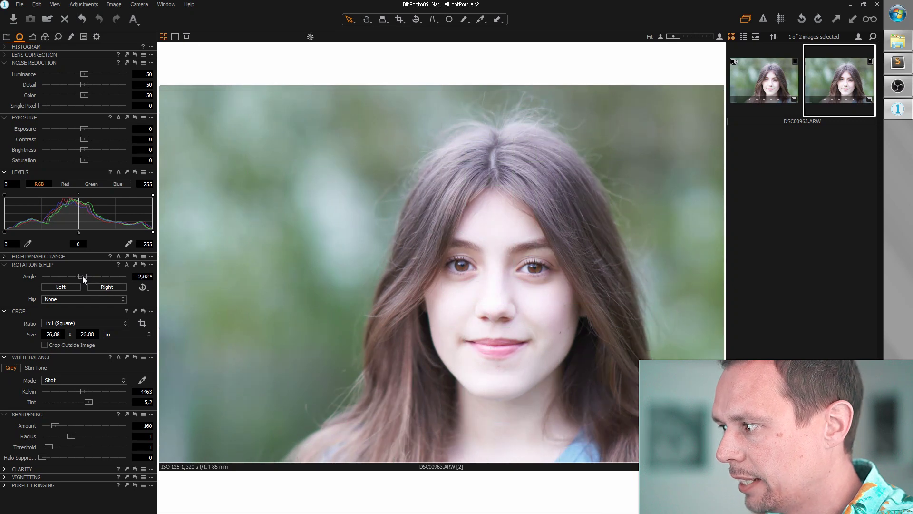
click(142, 323)
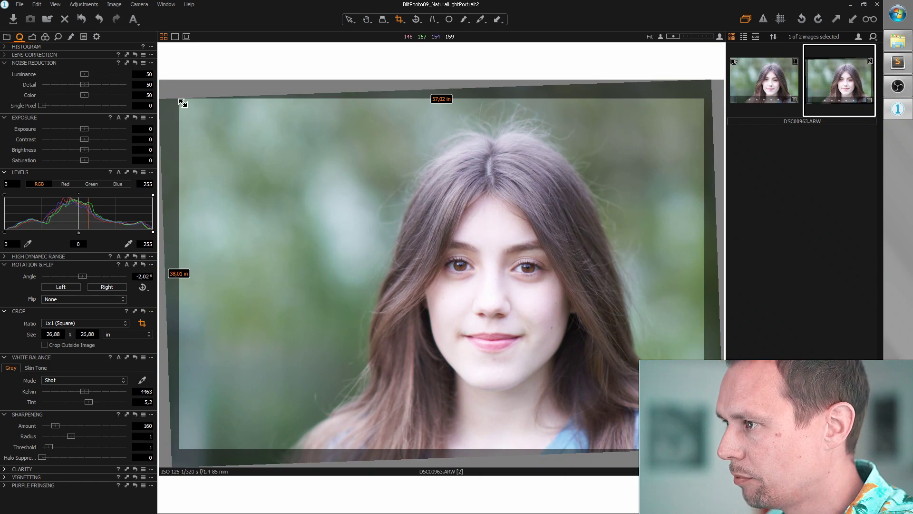
drag(183, 103, 481, 251)
drag(573, 357, 603, 406)
drag(566, 332, 544, 332)
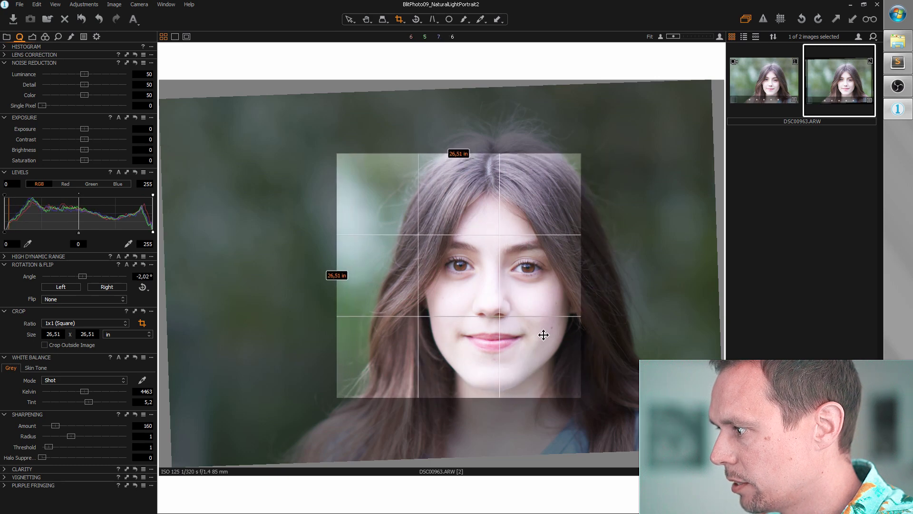
drag(338, 155, 337, 155)
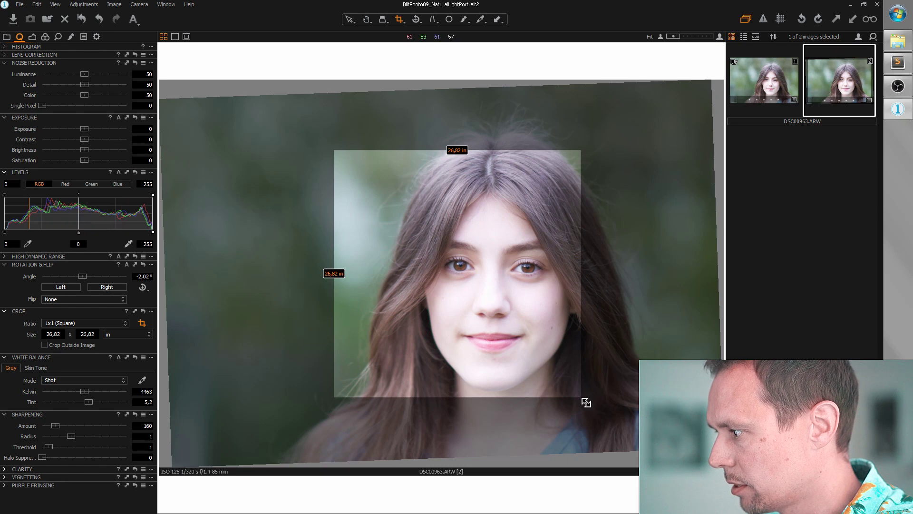
- Refine the square crop to 27,68 in around the face and hair, then apply it
mouse_move(585, 402)
mouse_down()
mouse_move(593, 410)
mouse_move(584, 400)
mouse_up()
drag(522, 344, 521, 344)
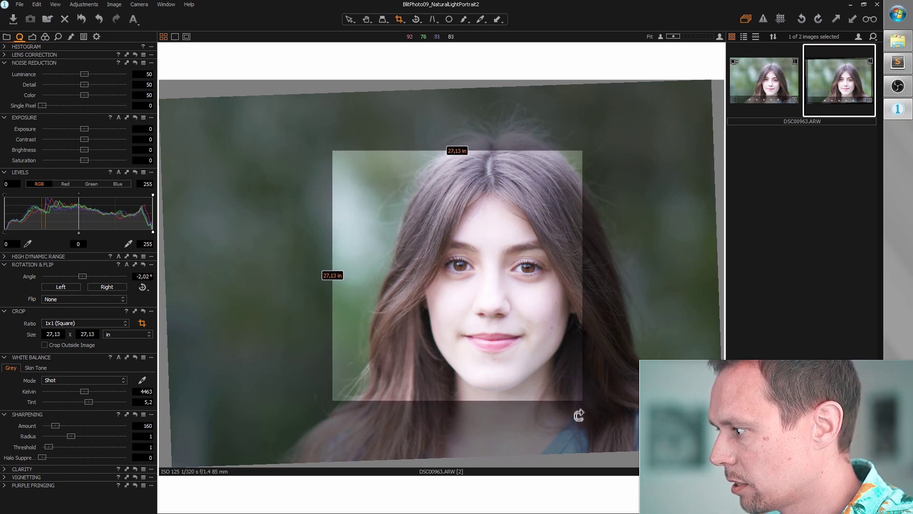
drag(585, 406, 595, 414)
drag(561, 363, 555, 357)
drag(327, 144, 331, 146)
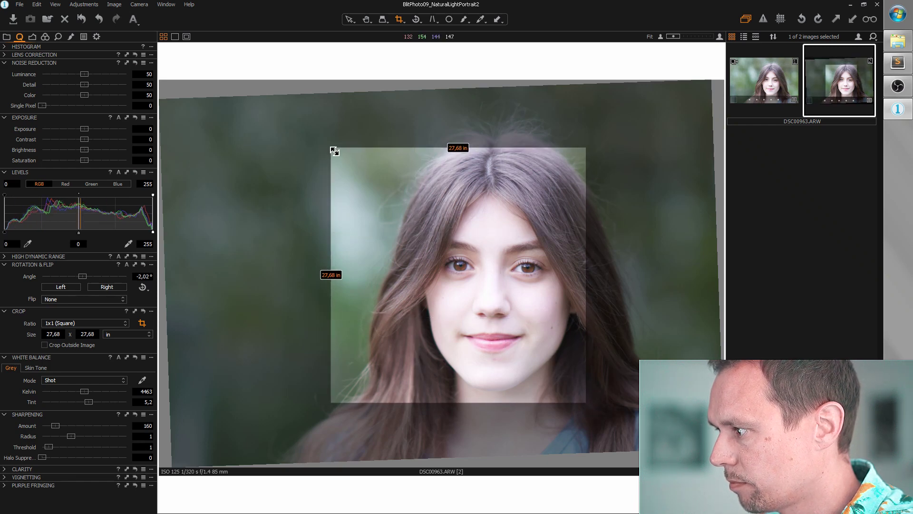
drag(492, 266, 491, 266)
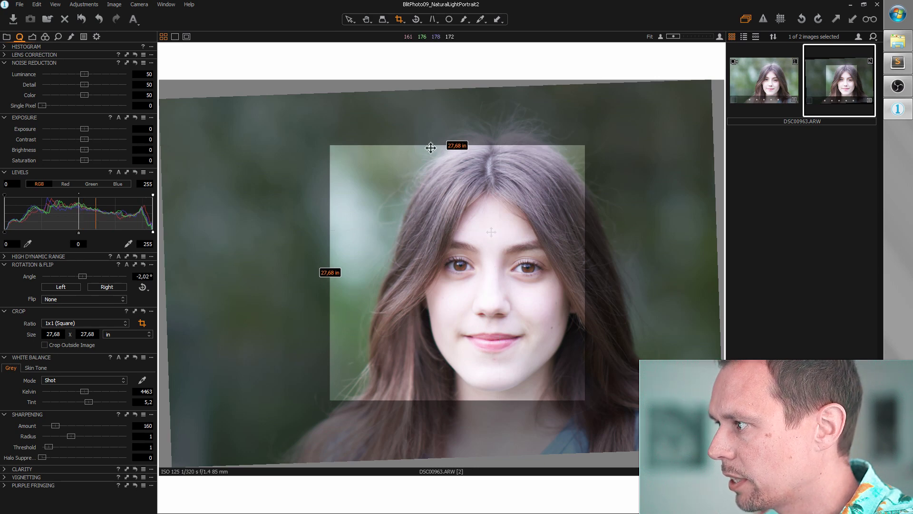
click(349, 20)
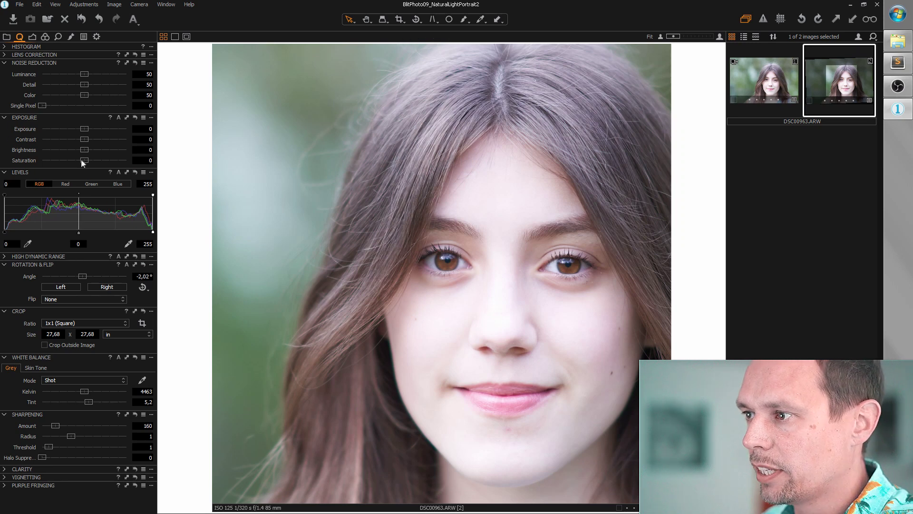
- Set Saturation to -100, Contrast to -25 and Brightness to 20 for a soft black-and-white look
drag(82, 159, 3, 160)
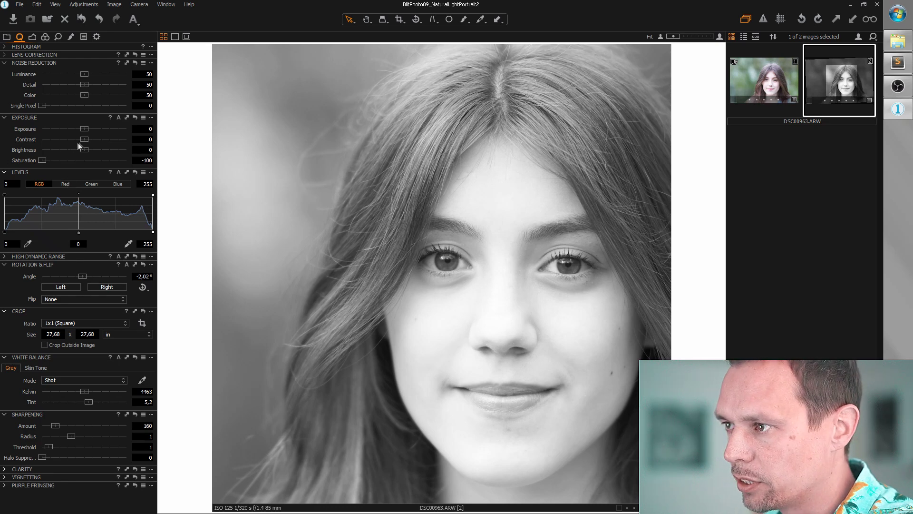
drag(83, 140, 64, 140)
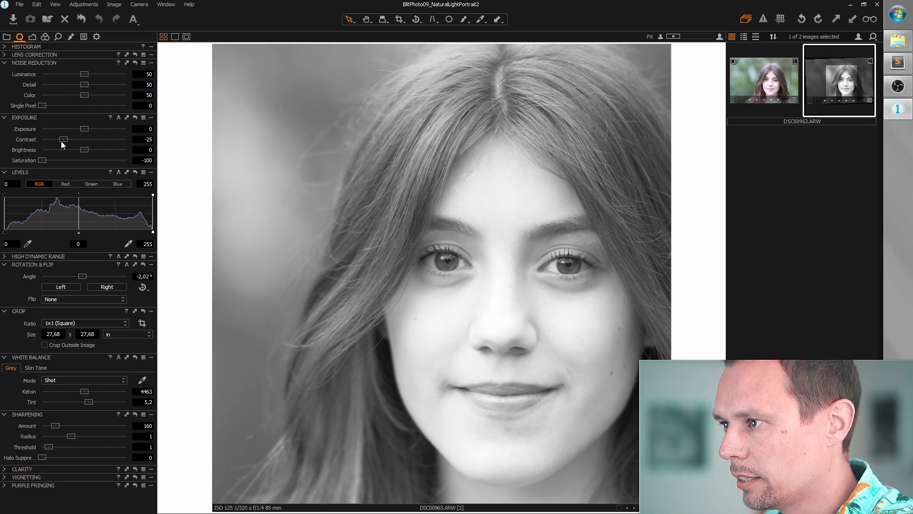
drag(84, 150, 100, 151)
- Add an Elliptic on Crop vignette with Amount -4
click(6, 477)
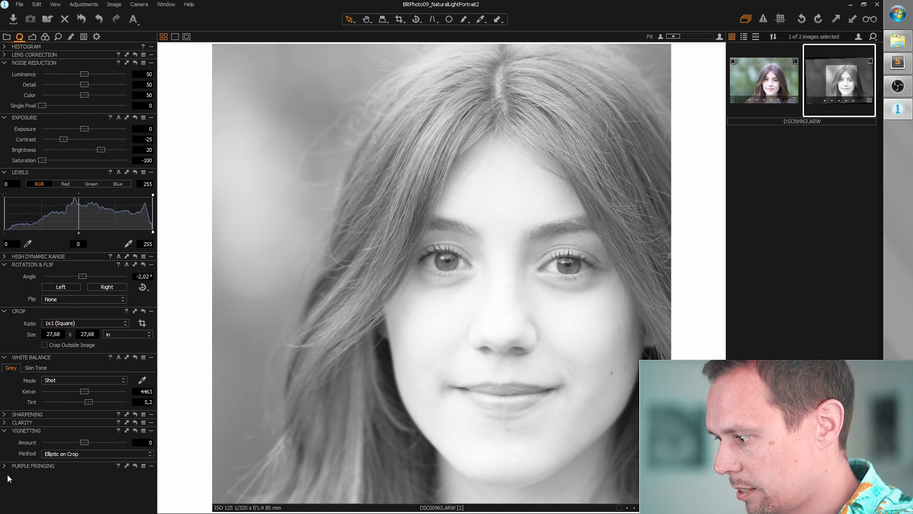
drag(87, 441, 37, 445)
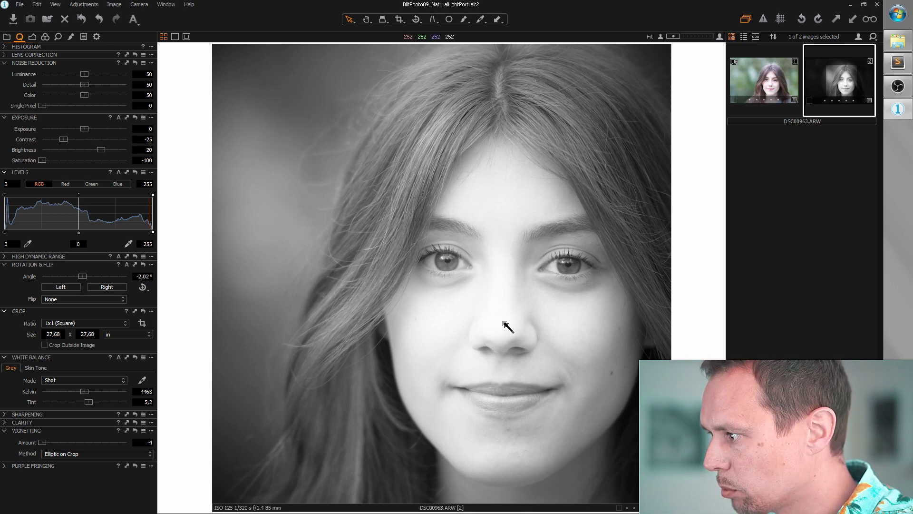
- Set High Dynamic Range Highlight to 15 and lower the Levels white output point to 247
click(5, 256)
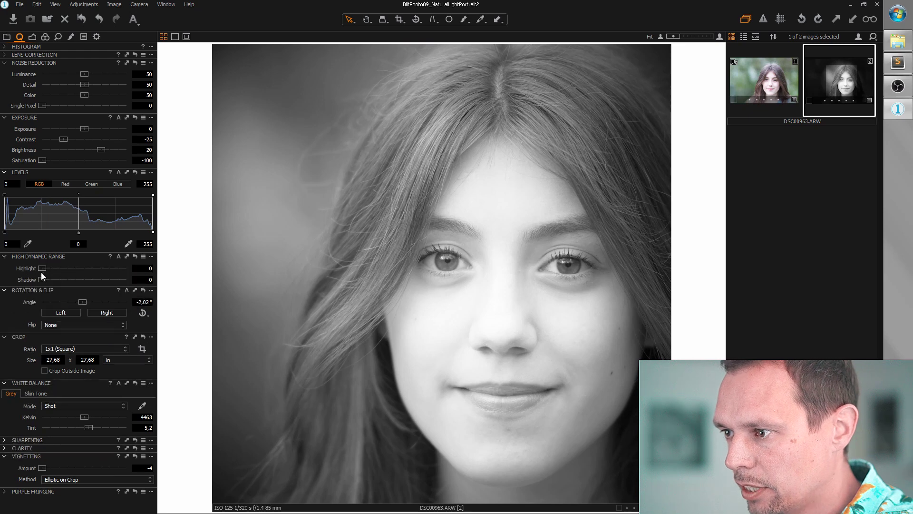
mouse_move(42, 272)
mouse_down()
mouse_move(113, 269)
mouse_move(42, 271)
mouse_move(50, 270)
mouse_up()
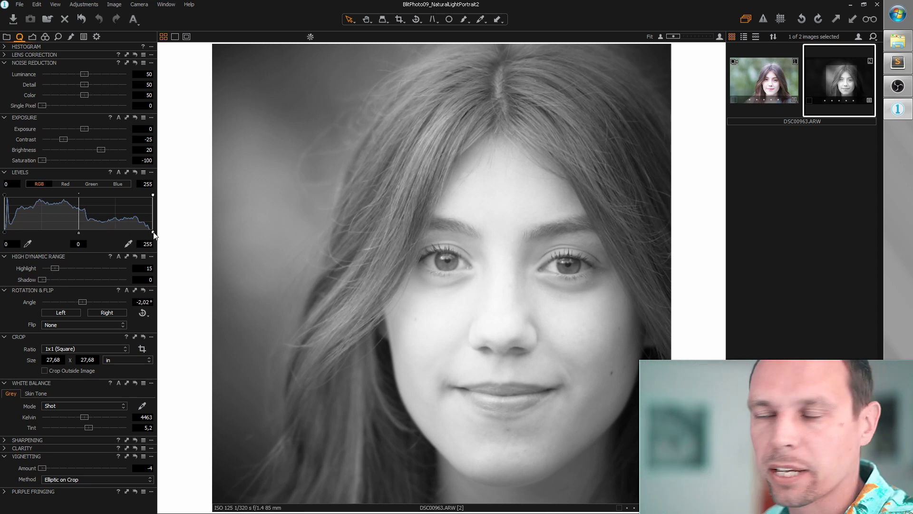
drag(153, 232, 149, 234)
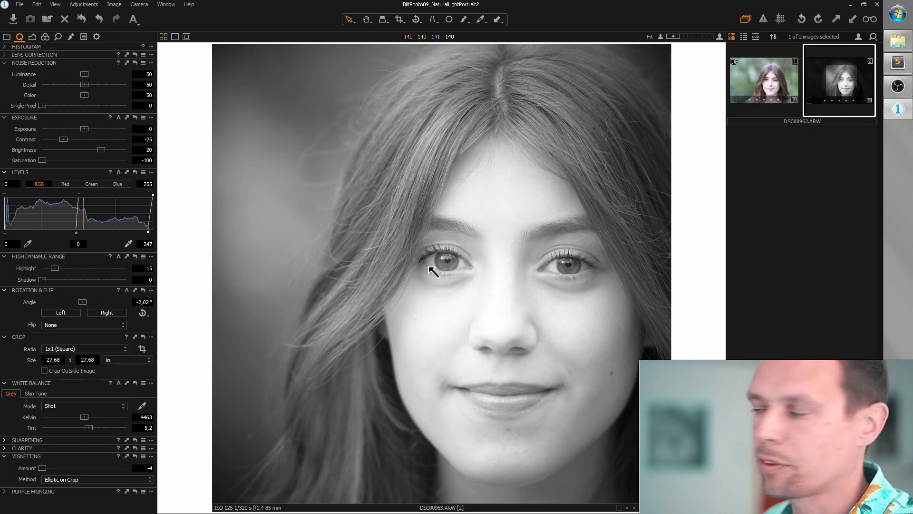
- Zoom in on an eye and set Sharpening Amount to 890 with Radius 0,3
scroll(451, 261, up, 3)
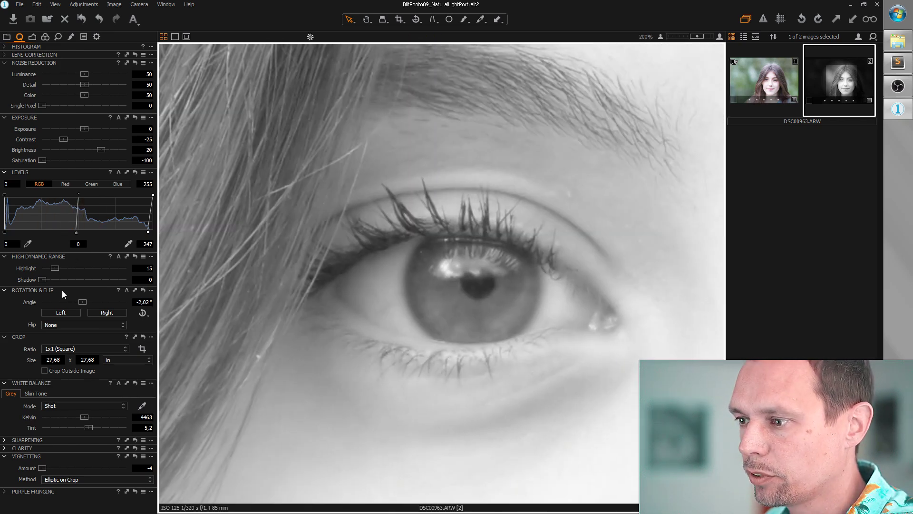
click(4, 440)
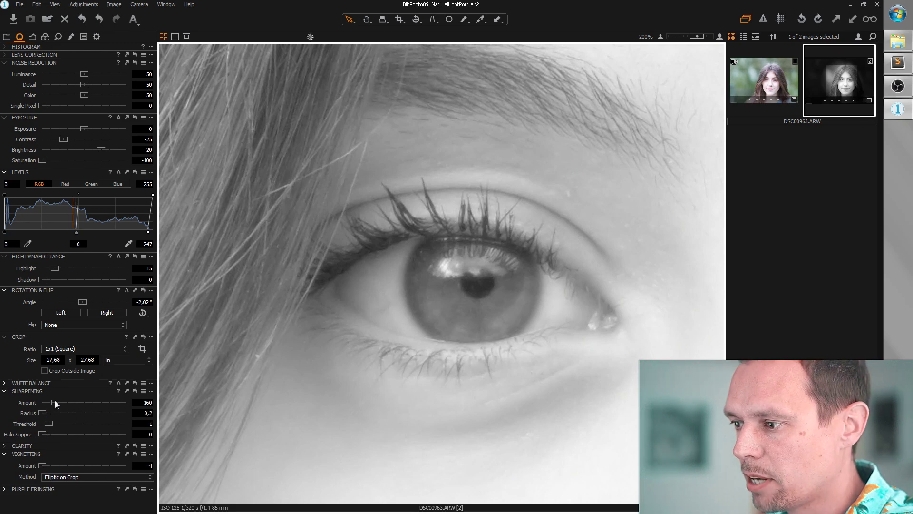
drag(55, 403, 251, 416)
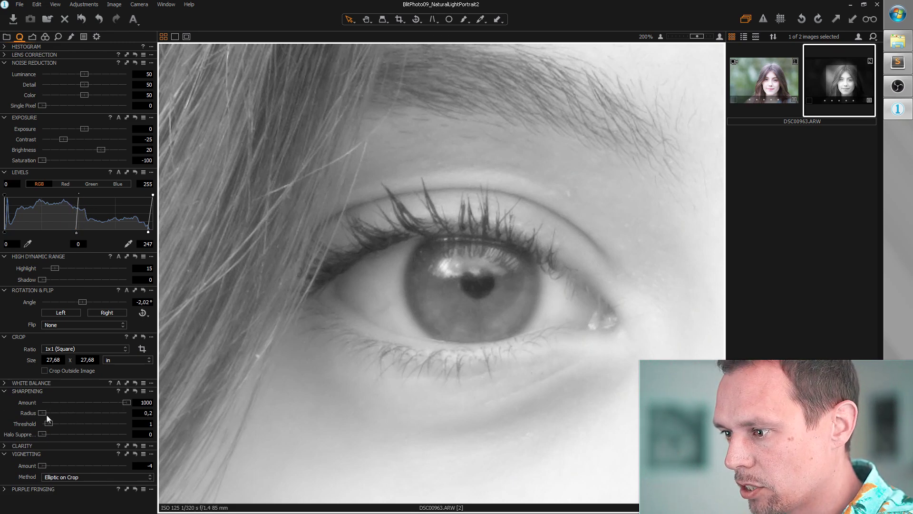
drag(43, 412, 52, 414)
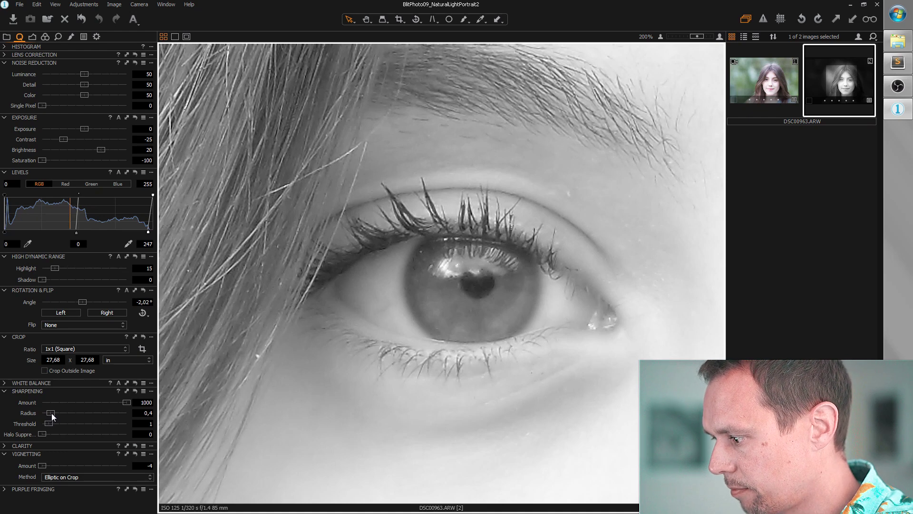
drag(52, 417, 49, 418)
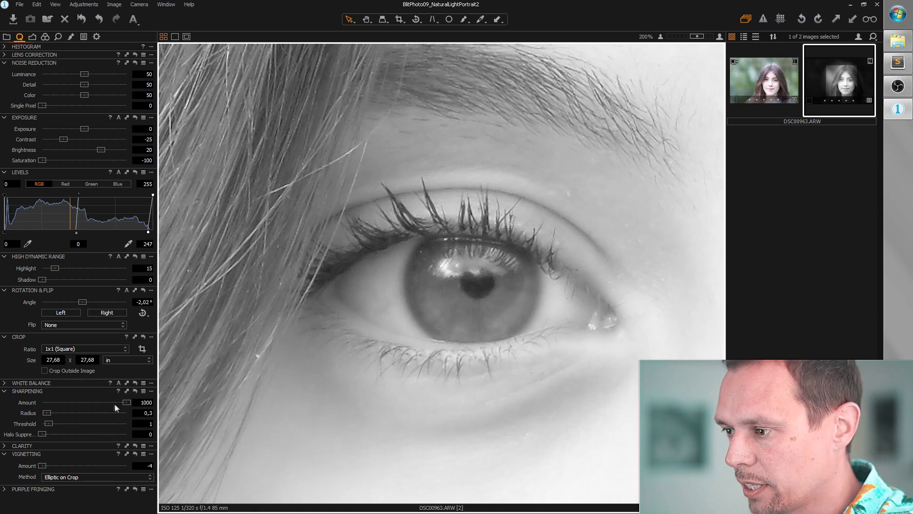
drag(125, 401, 120, 405)
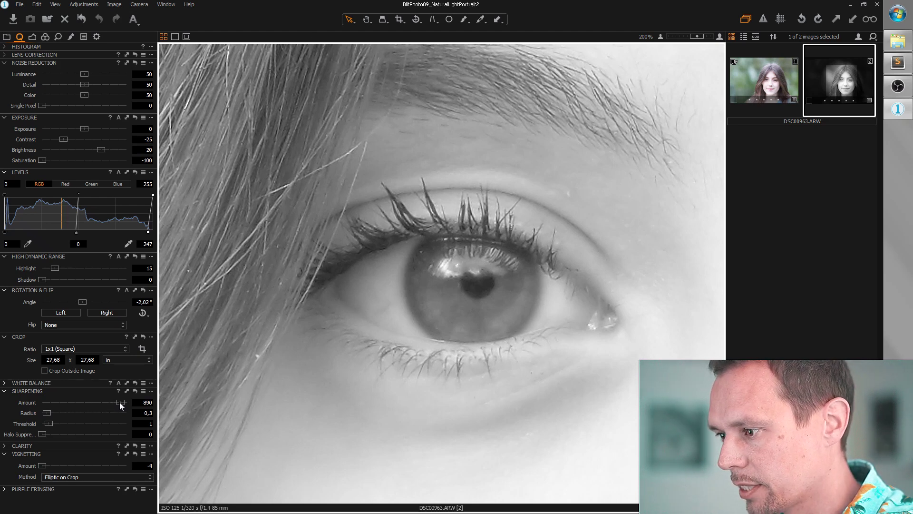
- Increase Clarity Structure to bring out fine detail
click(4, 446)
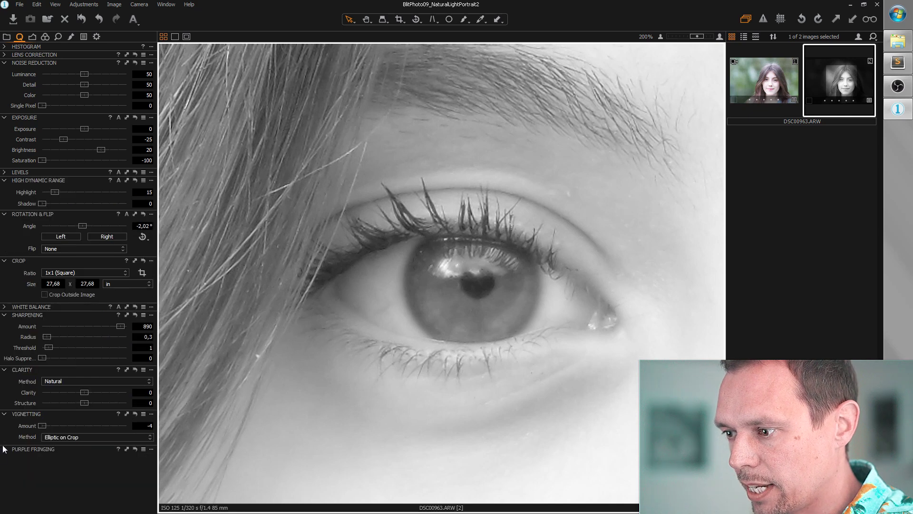
scroll(550, 377, down, 2)
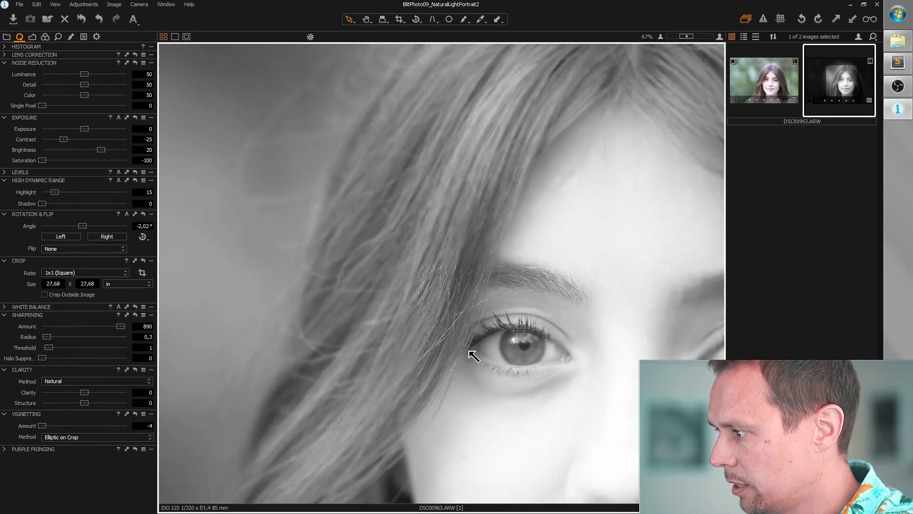
scroll(473, 351, down, 1)
scroll(519, 331, up, 1)
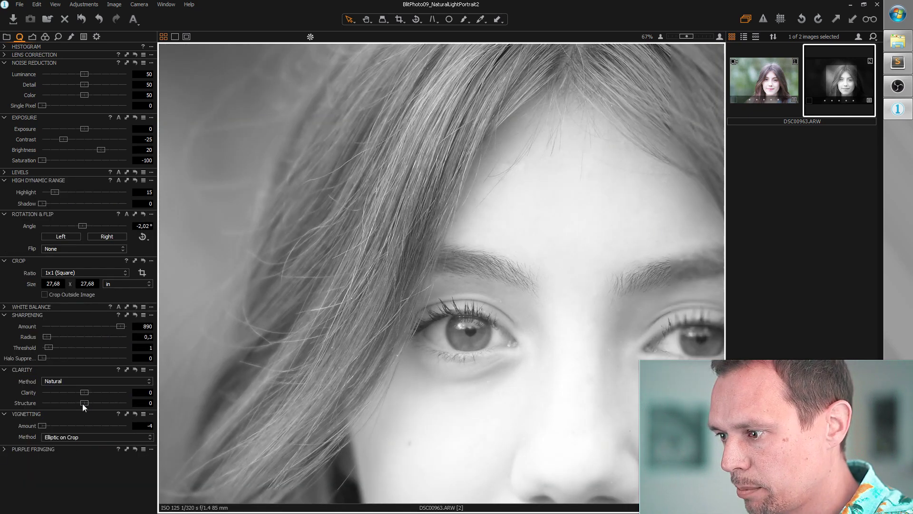
drag(84, 403, 105, 403)
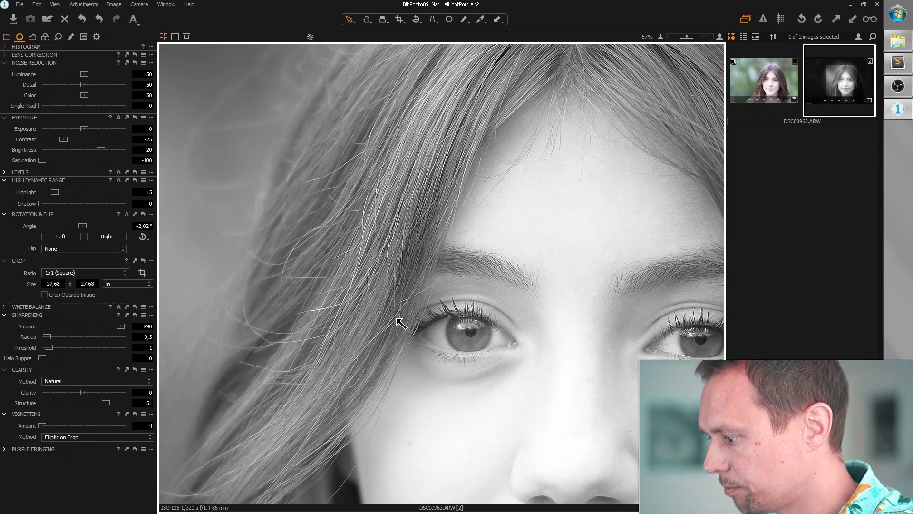
- Fit the whole portrait in view and add local adjustment Layer 1 above Background
key(ctrl+0)
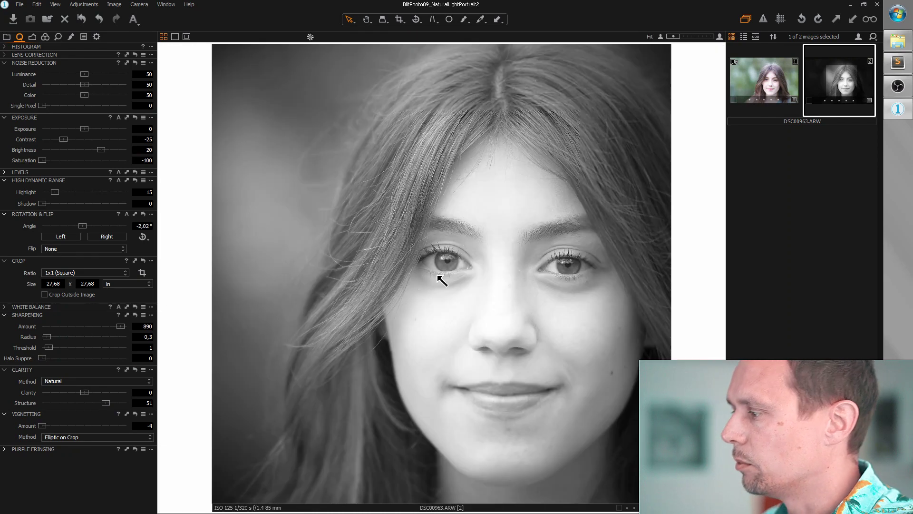
key(ctrl+6)
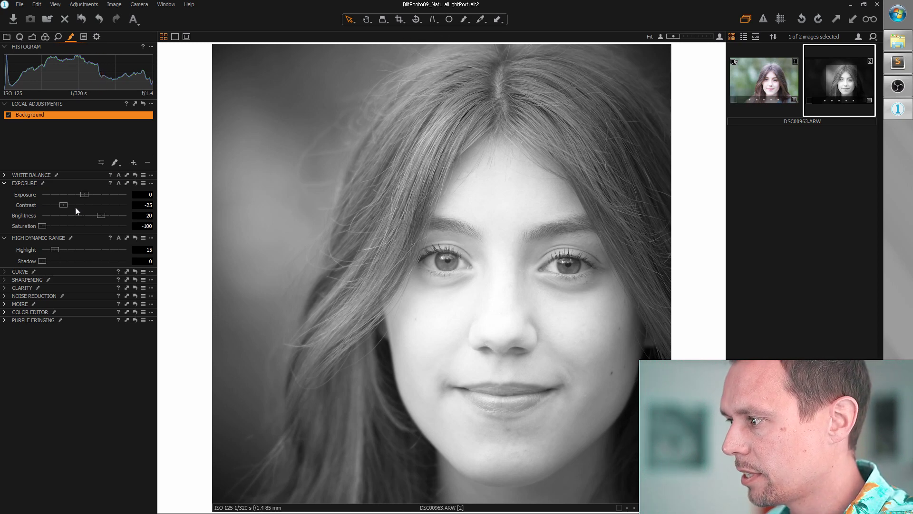
click(134, 163)
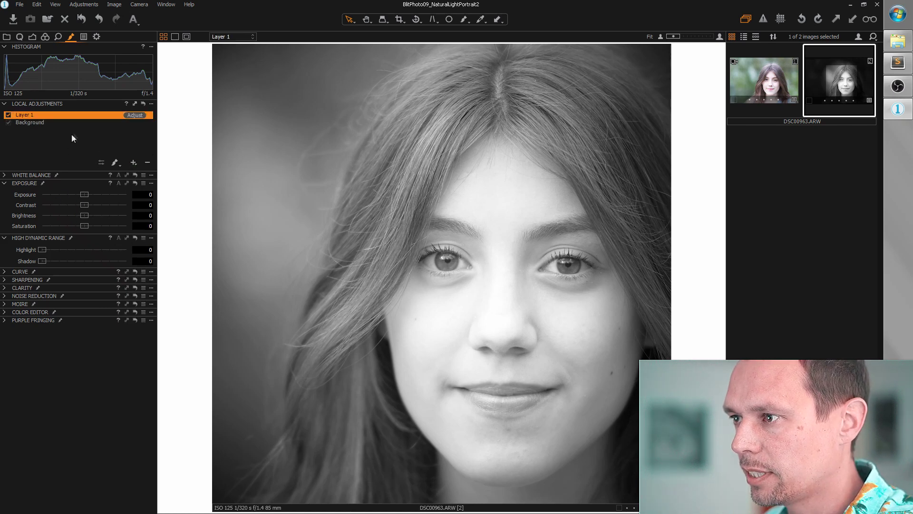
- Brush a mask over both eyes on Layer 1
click(115, 163)
right_click(393, 215)
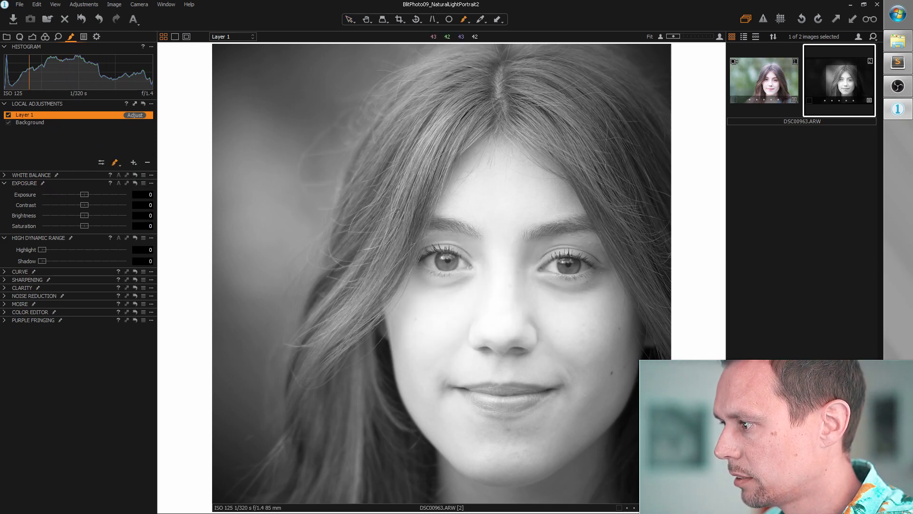
drag(435, 262, 456, 267)
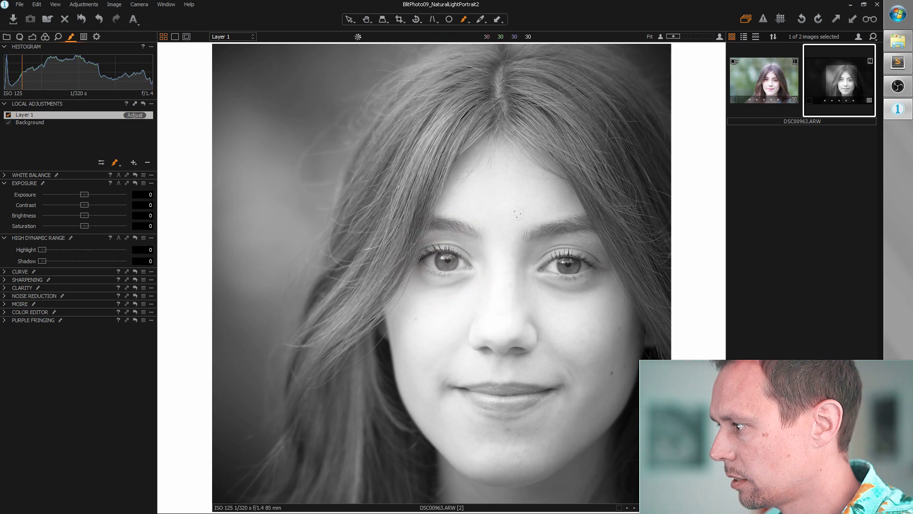
drag(547, 264, 586, 266)
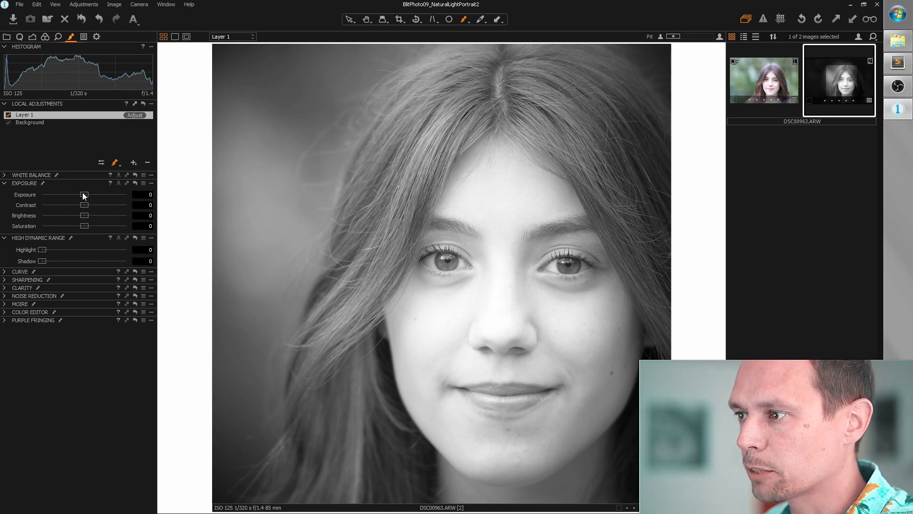
- Brighten the masked eyes with Exposure 0,67 and Contrast 50
drag(84, 195, 86, 196)
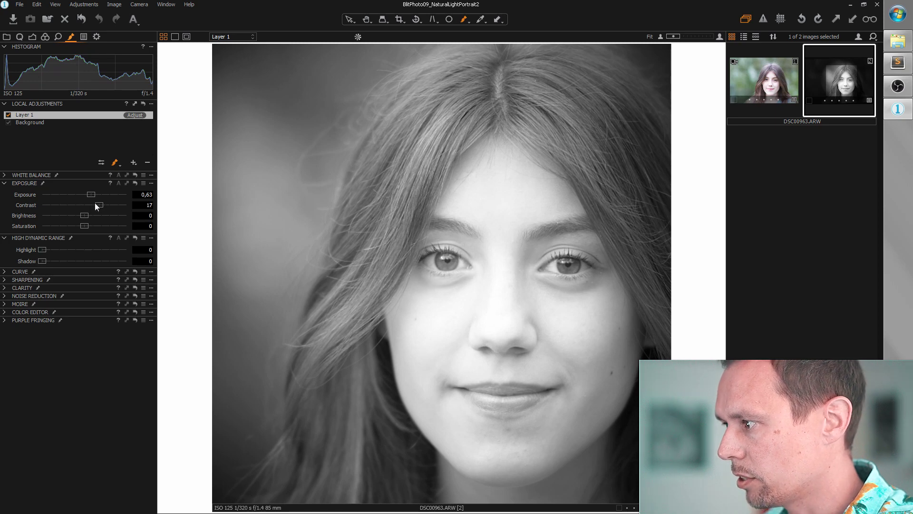
drag(96, 202, 165, 208)
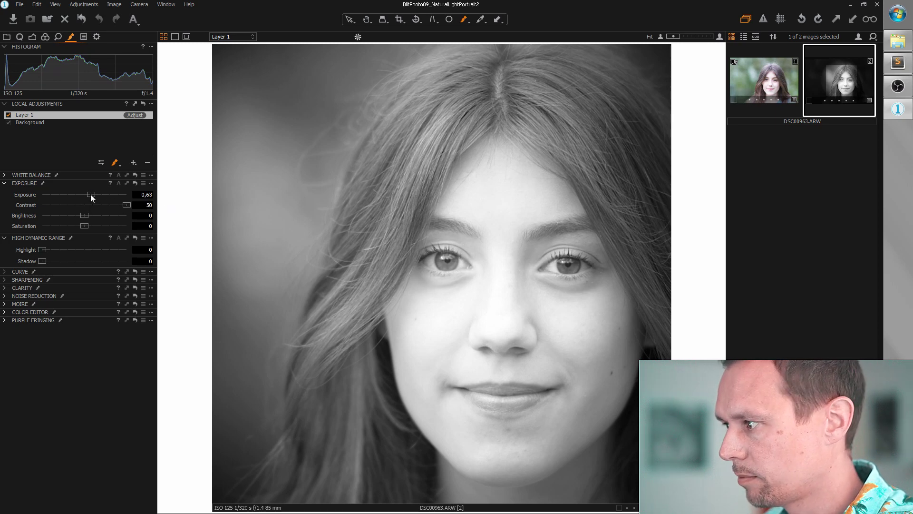
drag(90, 194, 92, 199)
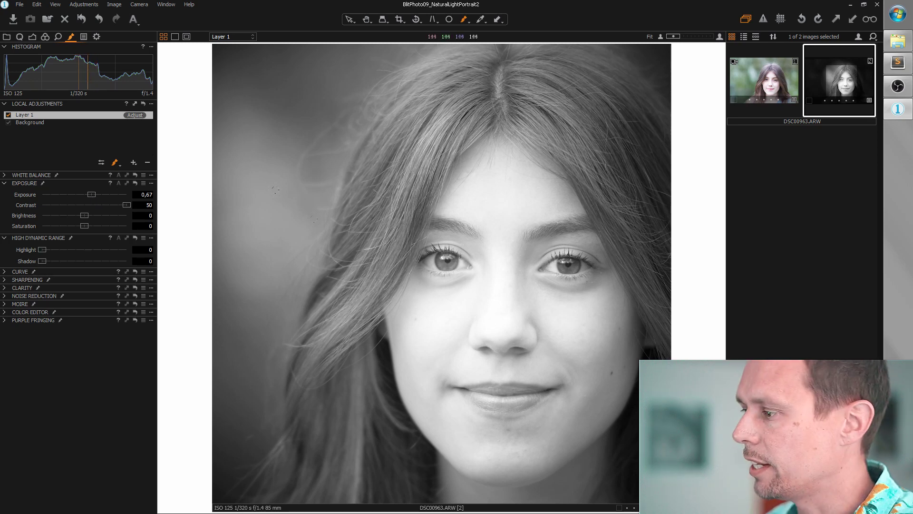
right_click(242, 129)
- With a larger brush, mask both hair edges on Layer 2 and set Brightness -50, Exposure -2,29
drag(294, 181, 307, 181)
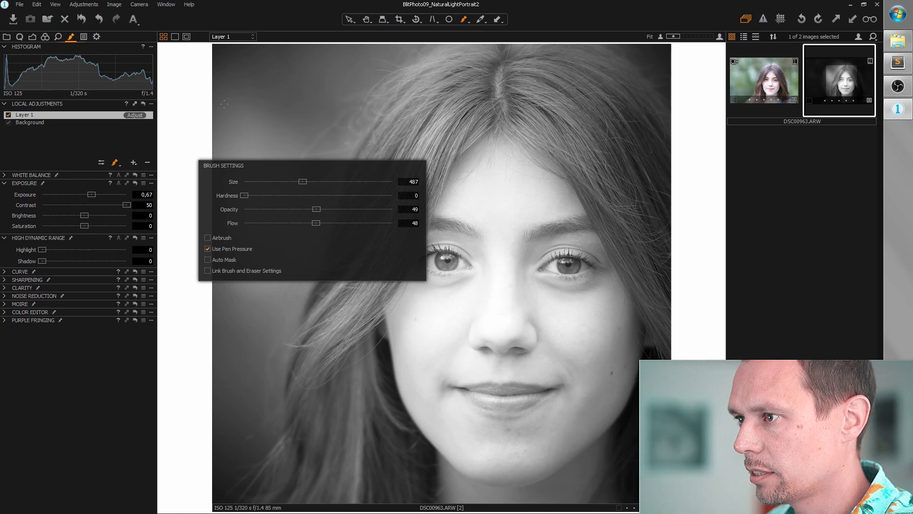
click(134, 162)
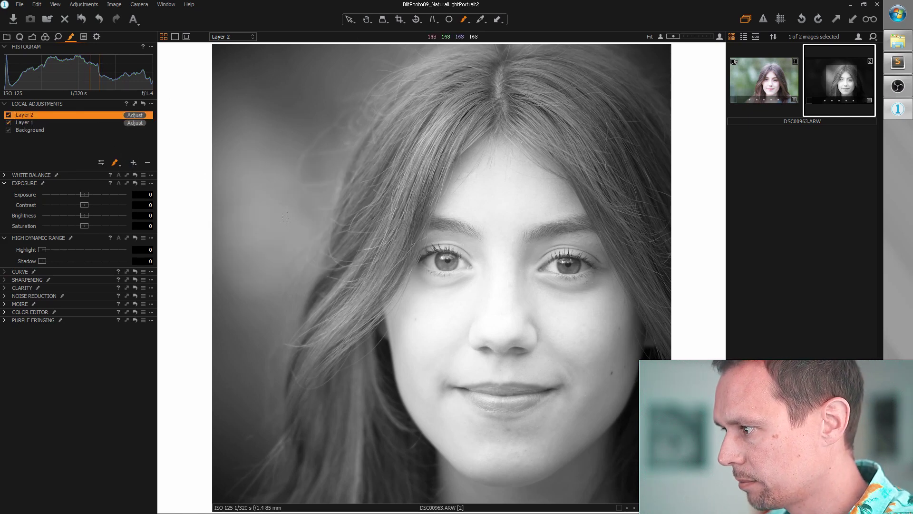
mouse_move(328, 159)
mouse_down()
mouse_move(399, 376)
mouse_move(343, 389)
mouse_up()
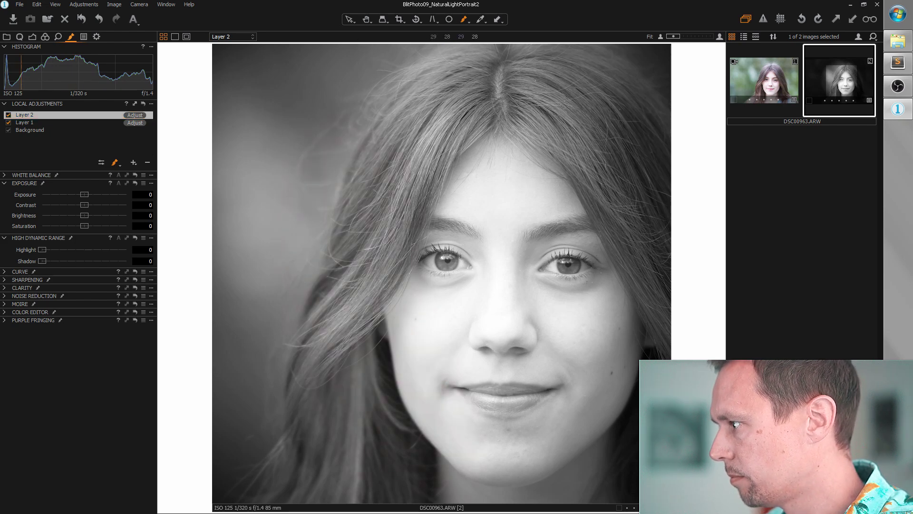
drag(594, 152, 616, 333)
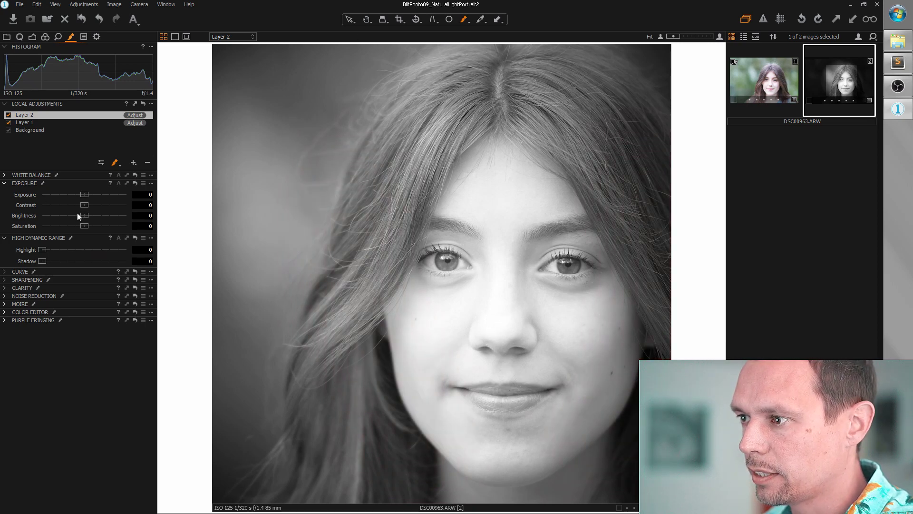
drag(84, 216, 33, 217)
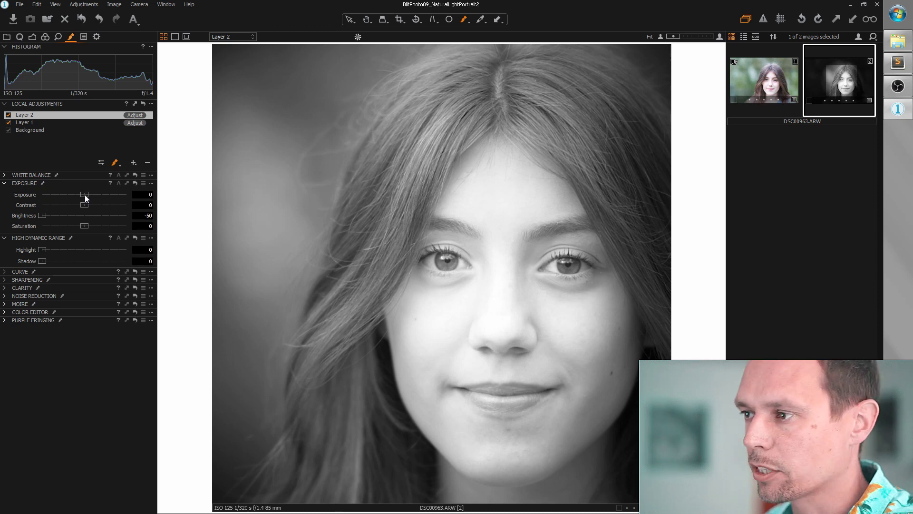
drag(86, 198, 61, 206)
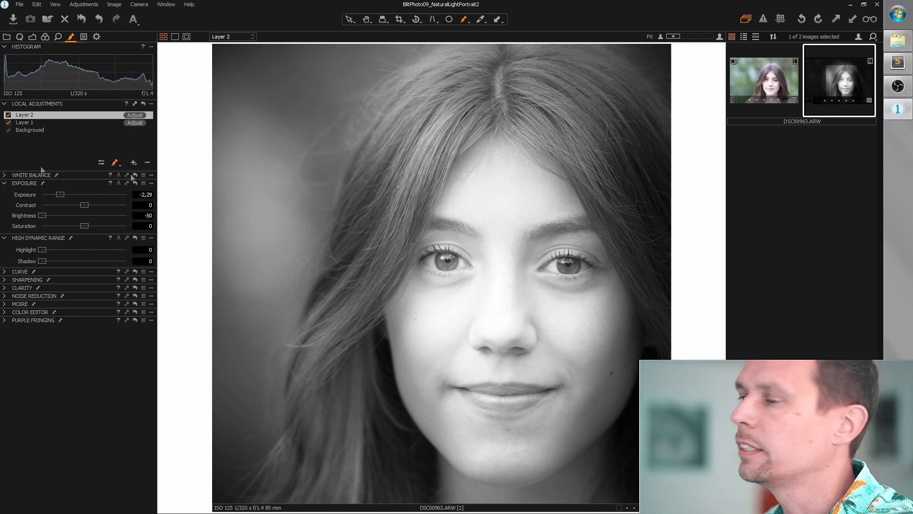
click(8, 116)
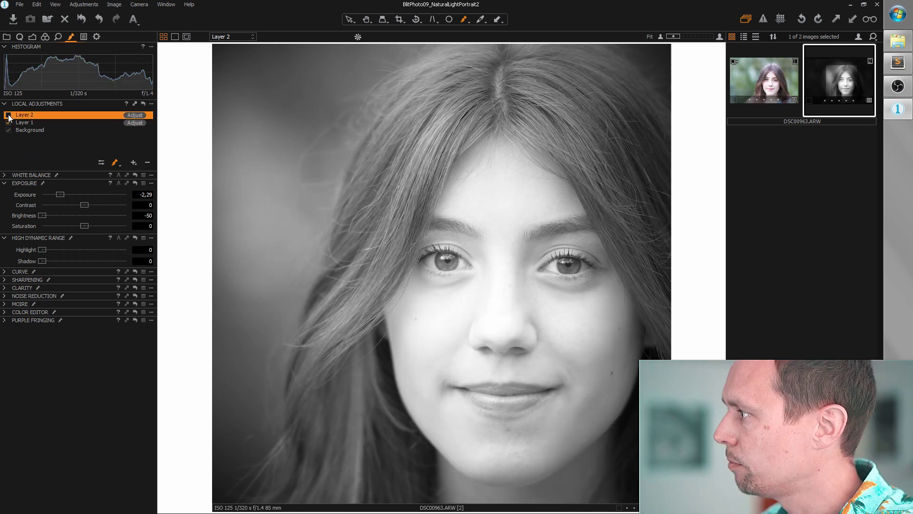
click(8, 116)
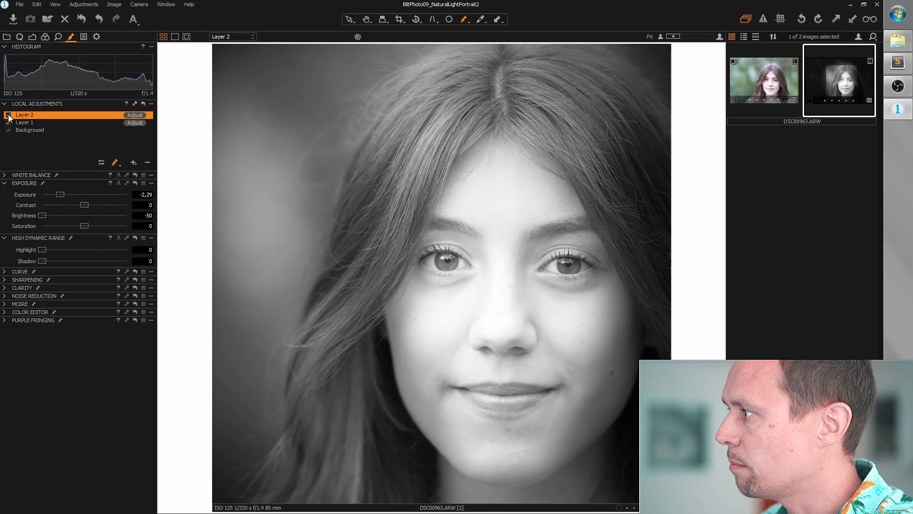
click(9, 116)
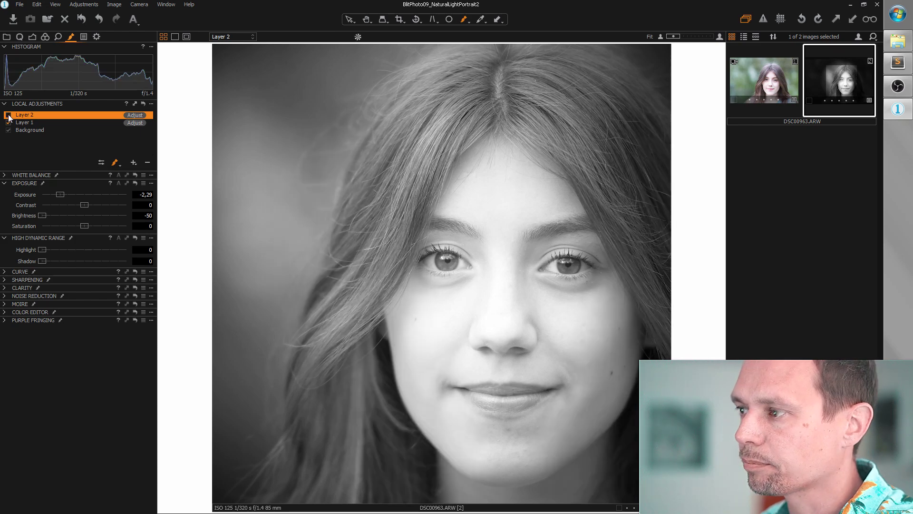
click(8, 115)
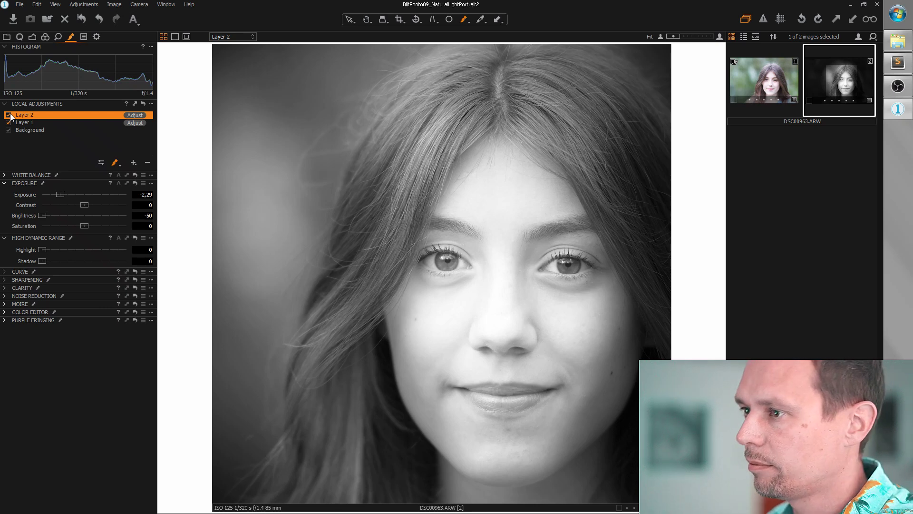
click(8, 114)
click(8, 115)
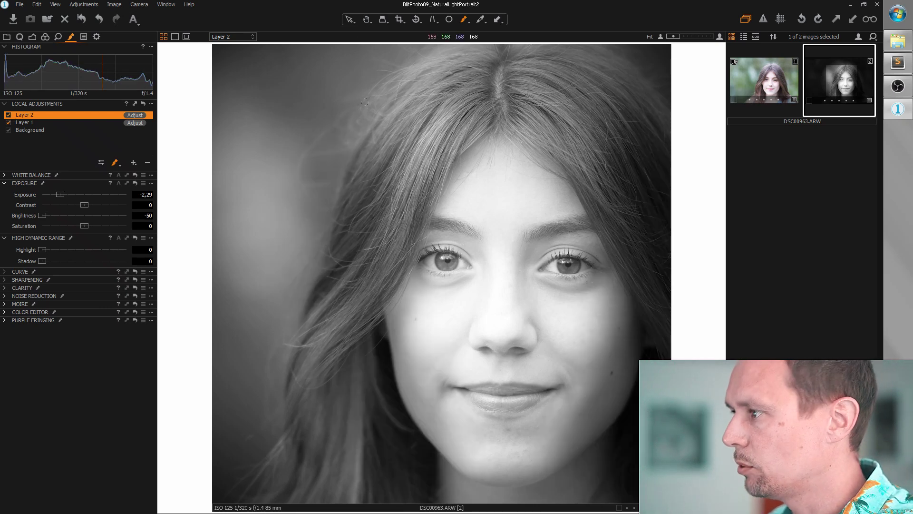
click(350, 20)
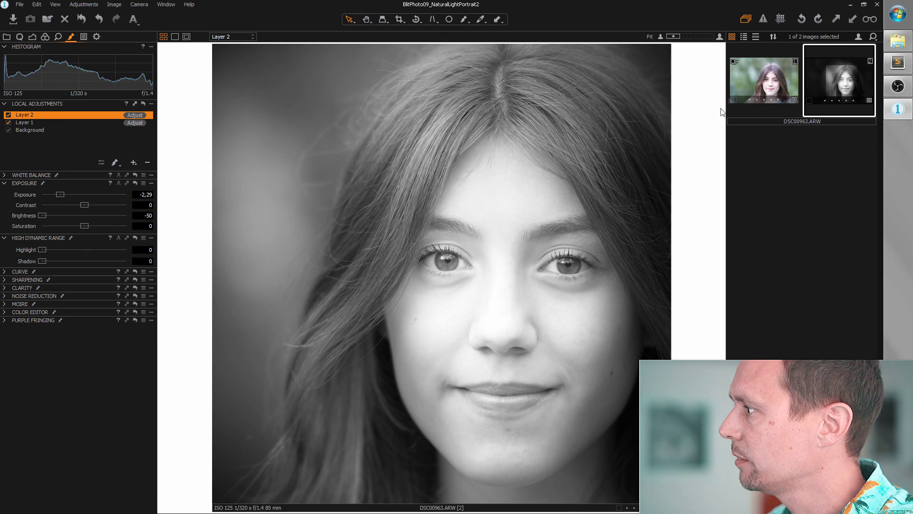
click(765, 91)
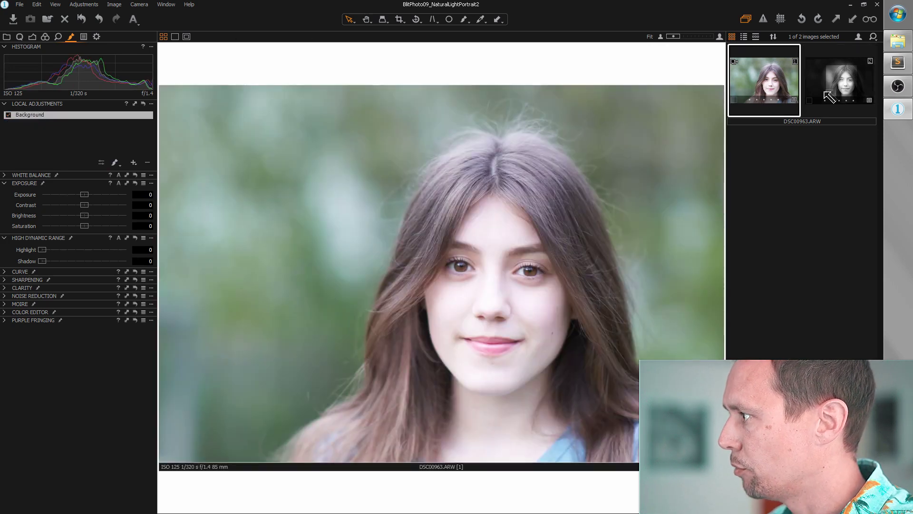
click(850, 92)
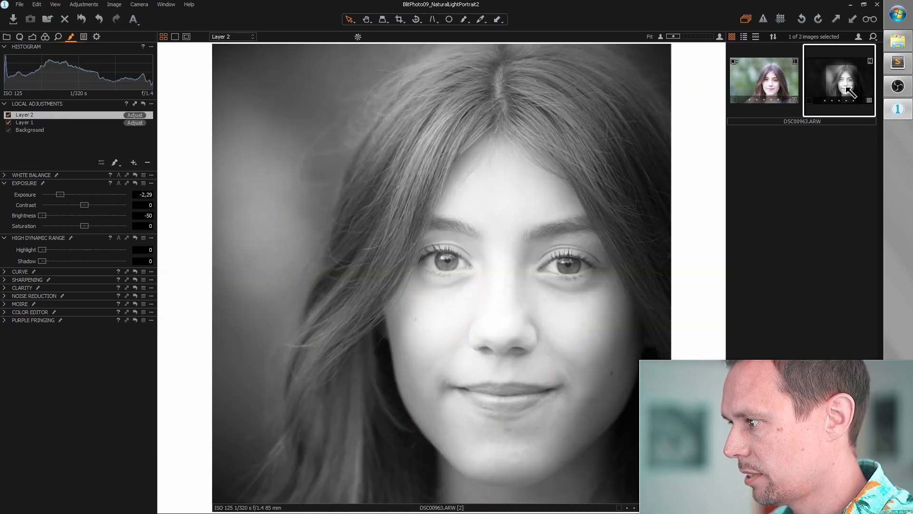